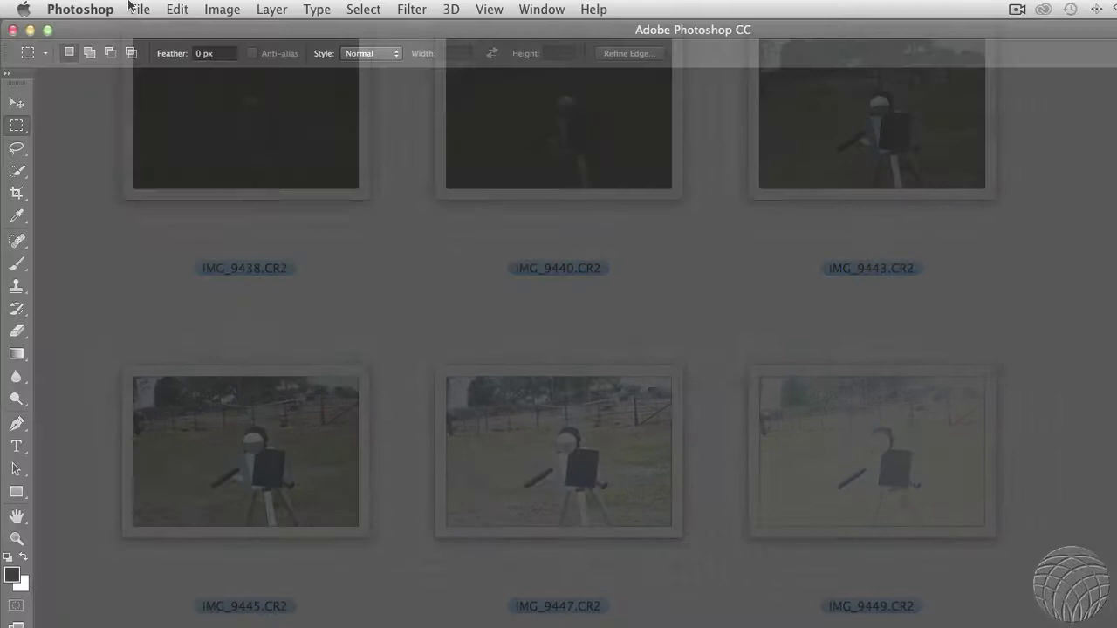
- Load the six CR2 exposures IMG_9438 to IMG_9449 from the ProbeRawCR2s folder into Merge to HDR Pro with automatic alignment
{"action": "left_click", "coordinate": [168, 10]}
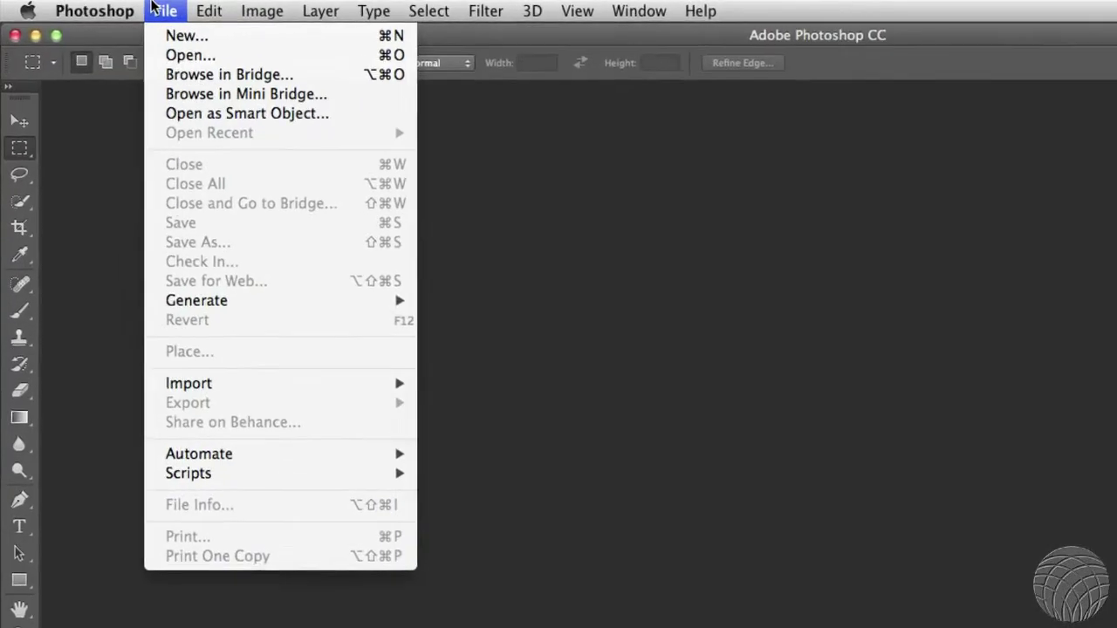
{"action": "mouse_move", "coordinate": [226, 463]}
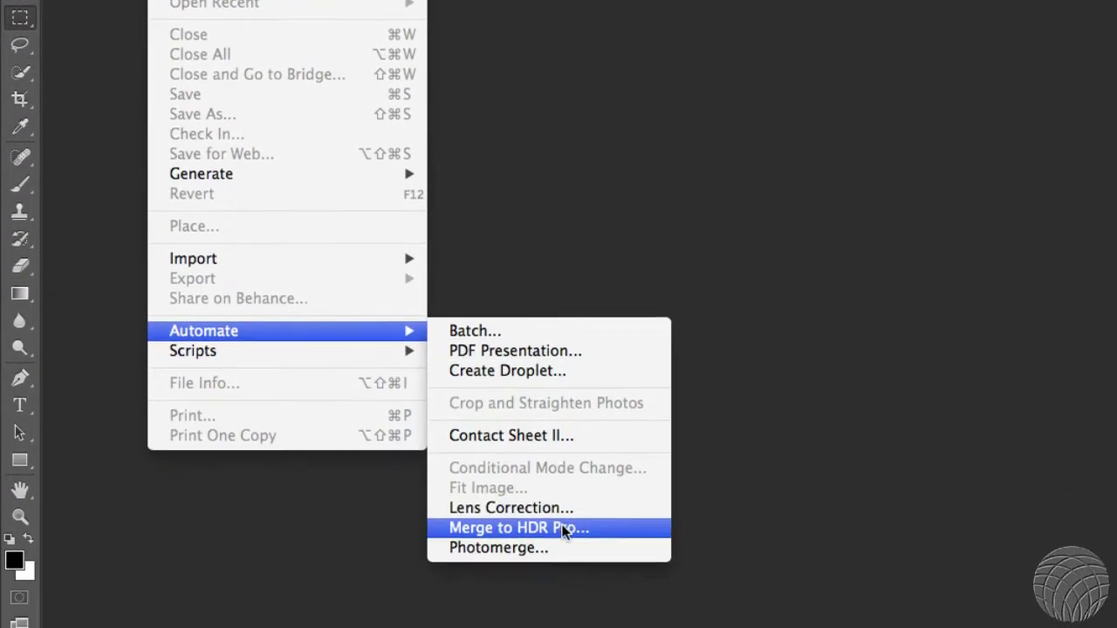
{"action": "left_click", "coordinate": [615, 506]}
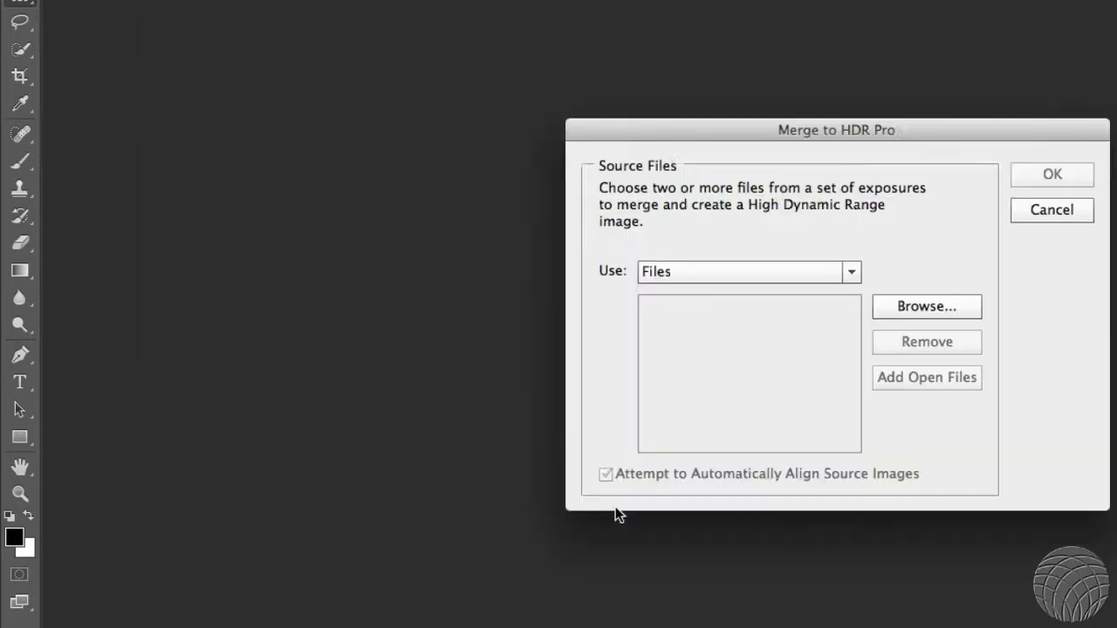
{"action": "left_click", "coordinate": [661, 307]}
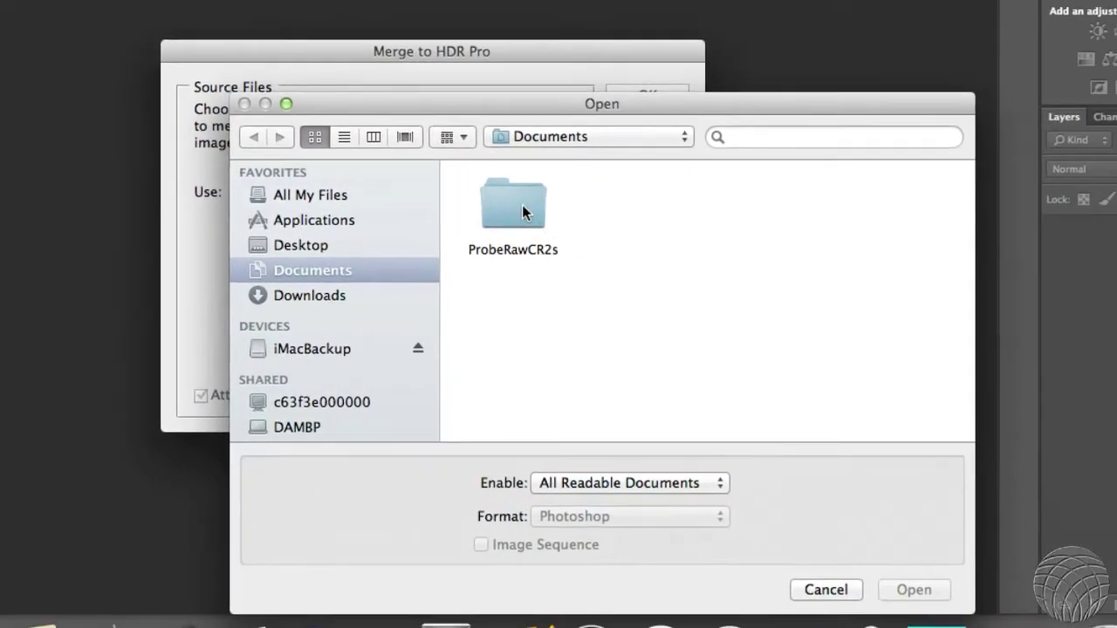
{"action": "double_click", "coordinate": [600, 266]}
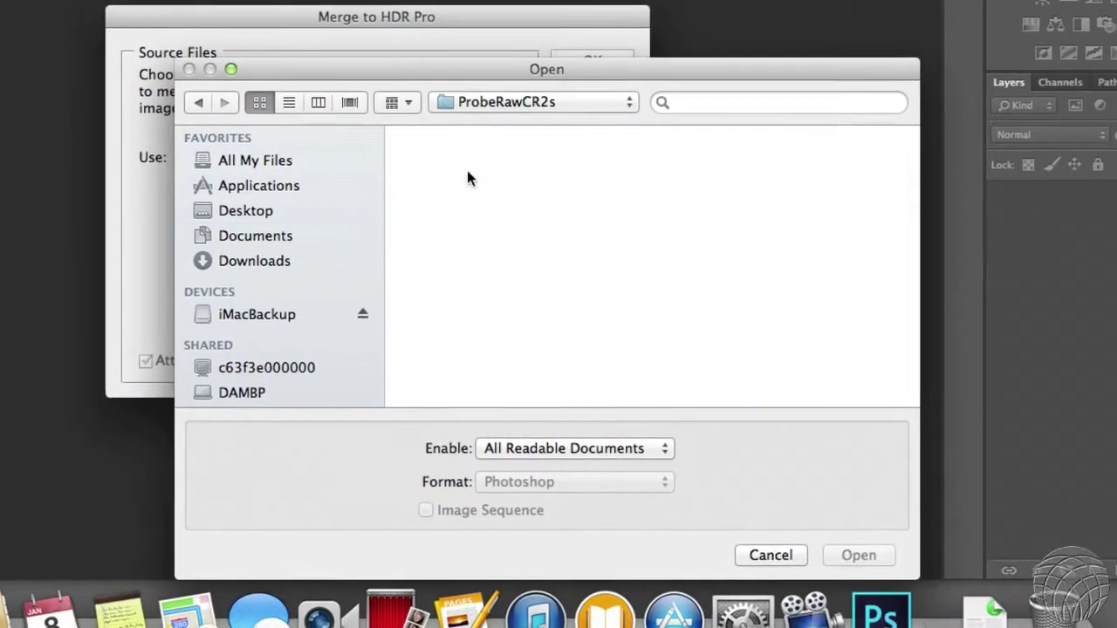
{"action": "left_click_drag", "start_coordinate": [461, 170], "coordinate": [813, 291]}
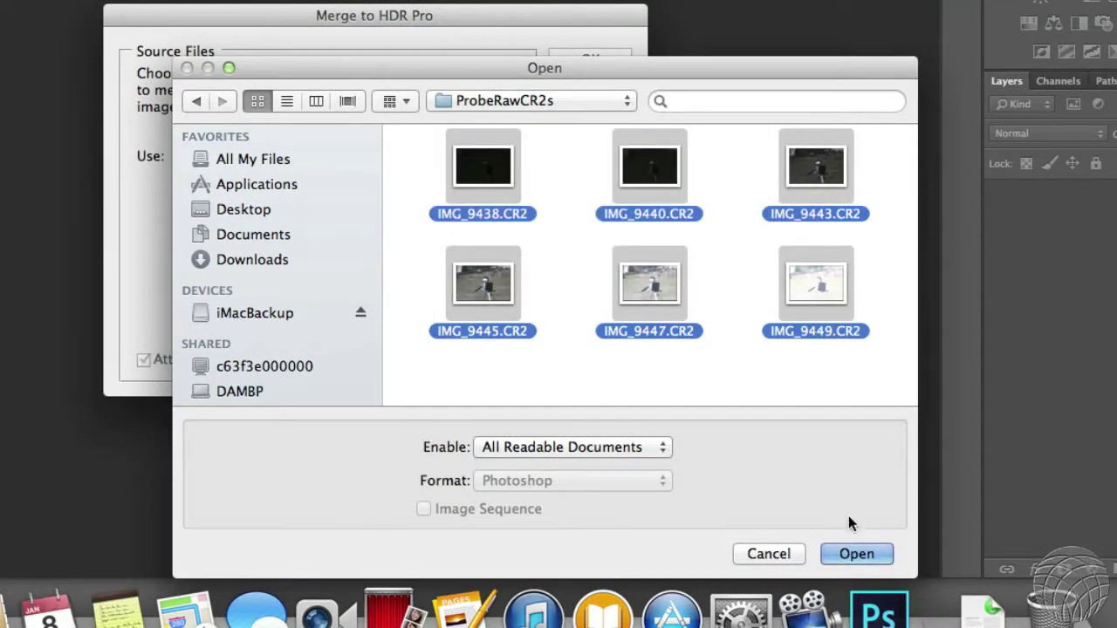
{"action": "left_click", "coordinate": [844, 554]}
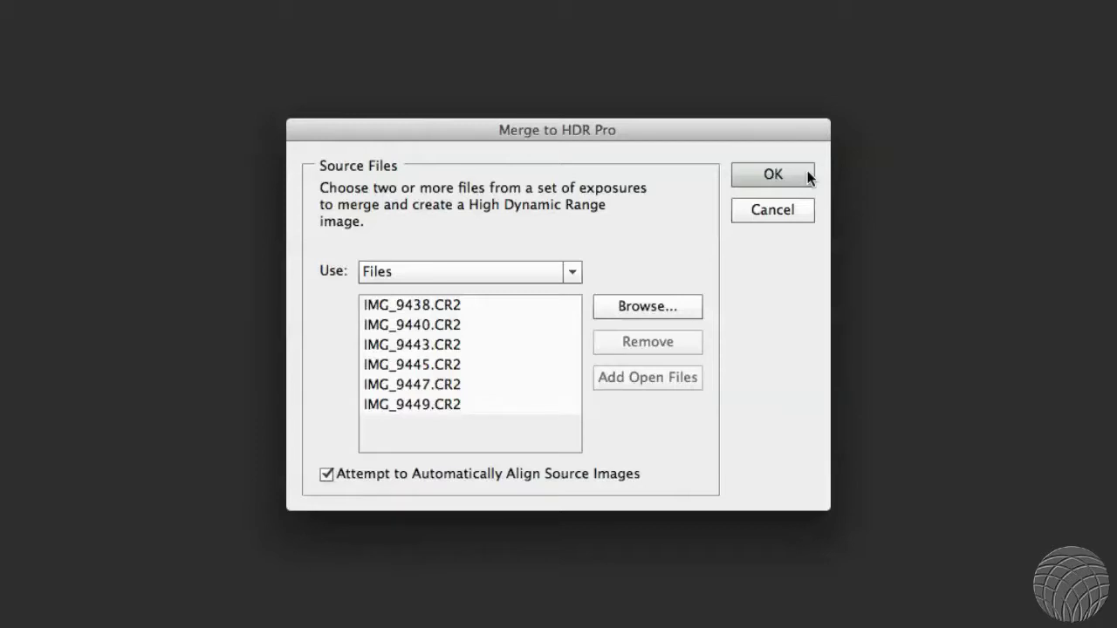
{"action": "left_click", "coordinate": [807, 173]}
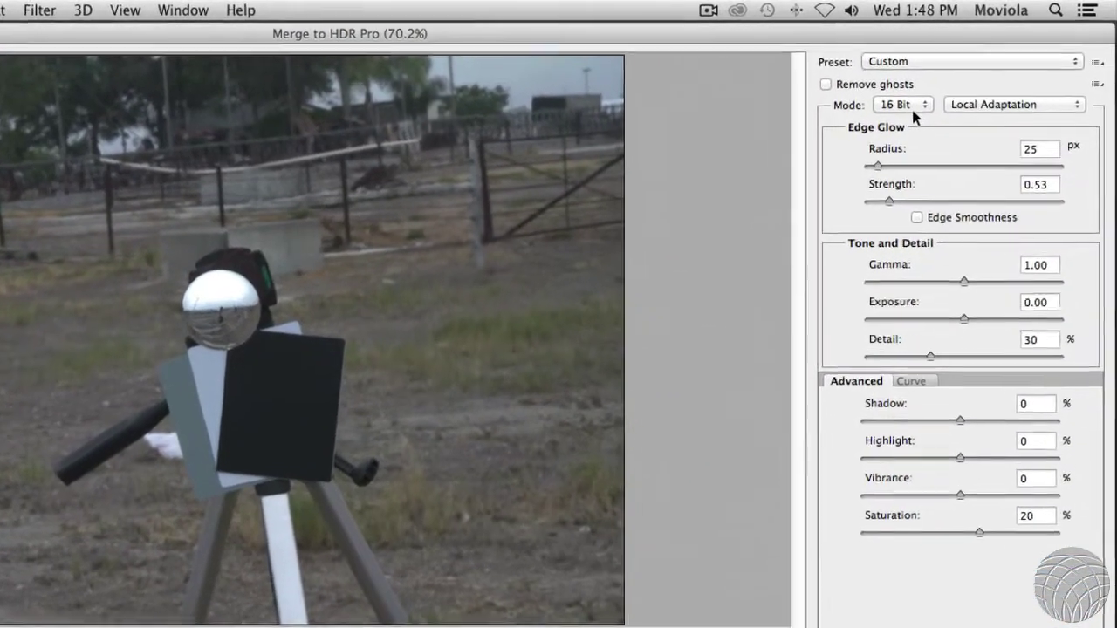
- Set the HDR merge mode to 32 Bit and generate the merged image
{"action": "left_click", "coordinate": [930, 93]}
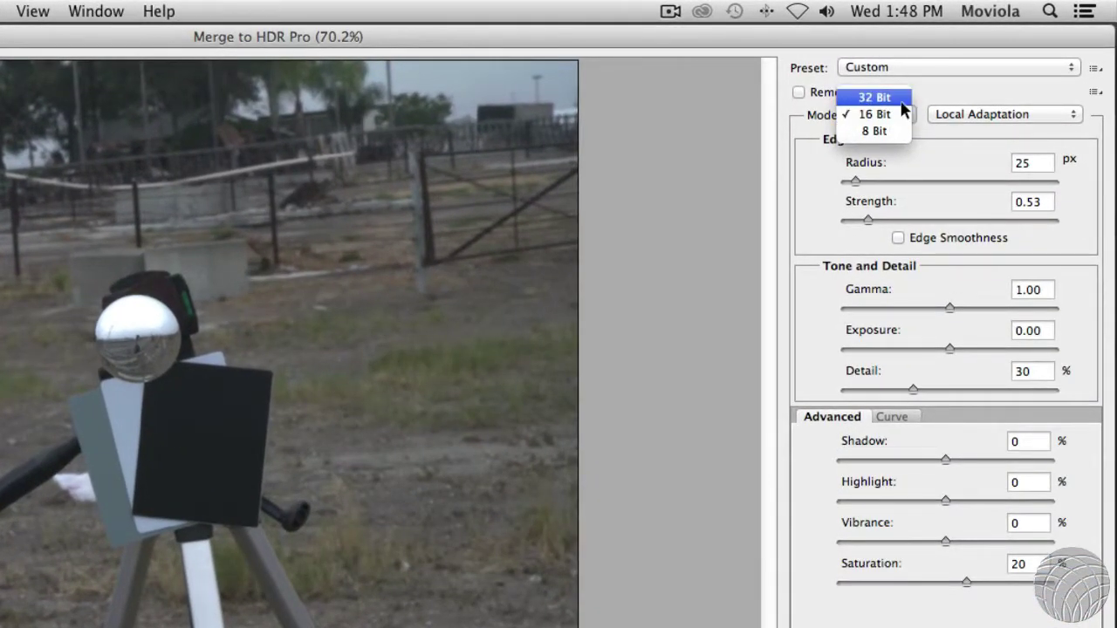
{"action": "left_click", "coordinate": [874, 98]}
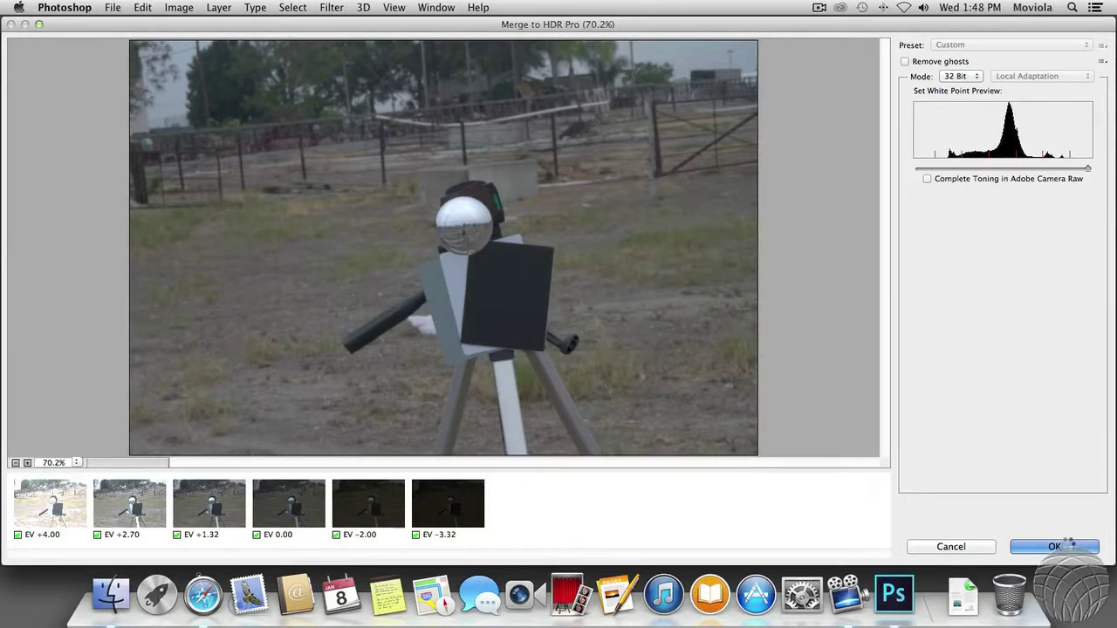
{"action": "left_click", "coordinate": [1056, 547]}
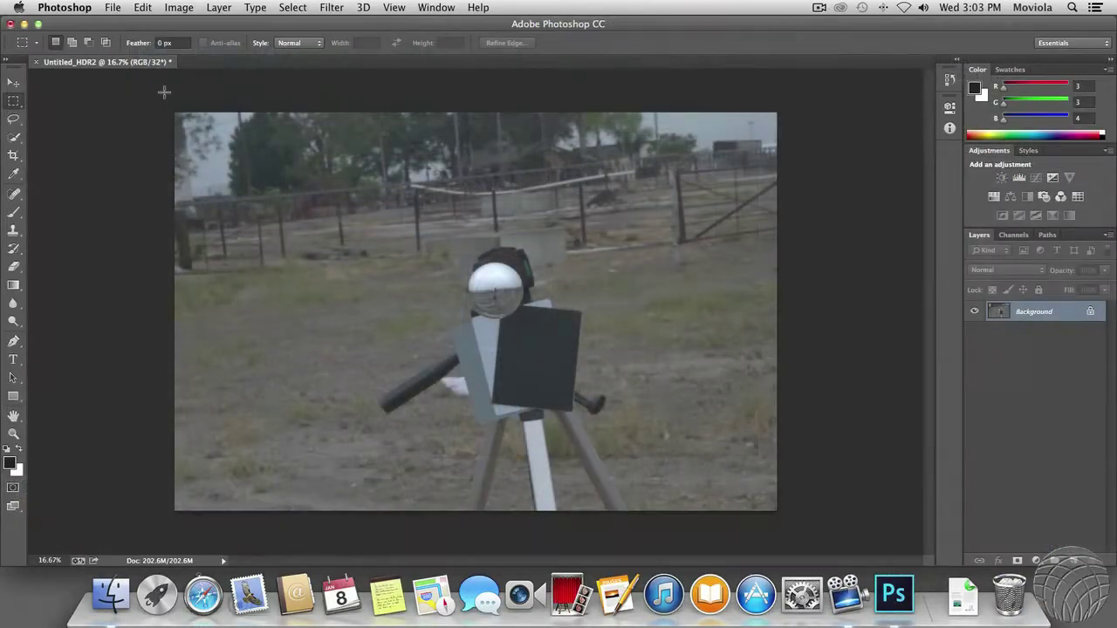
- Save the merged image in the ProbeRawCR2s folder as UFO_HDRProbe in OpenEXR format with Wavelet compression
{"action": "left_click", "coordinate": [113, 7]}
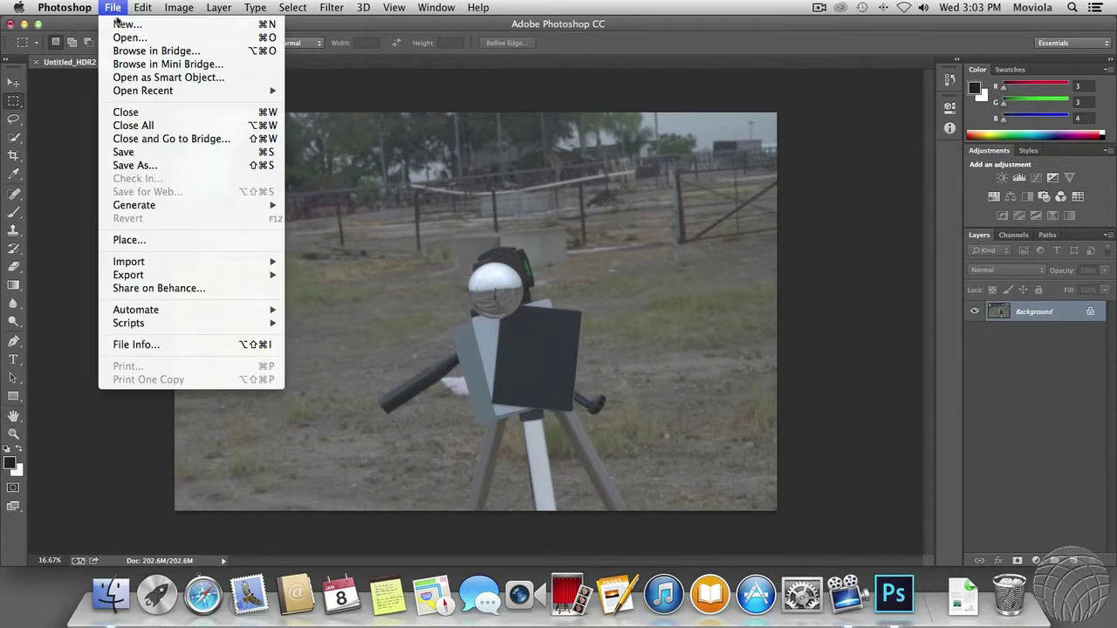
{"action": "left_click", "coordinate": [165, 165]}
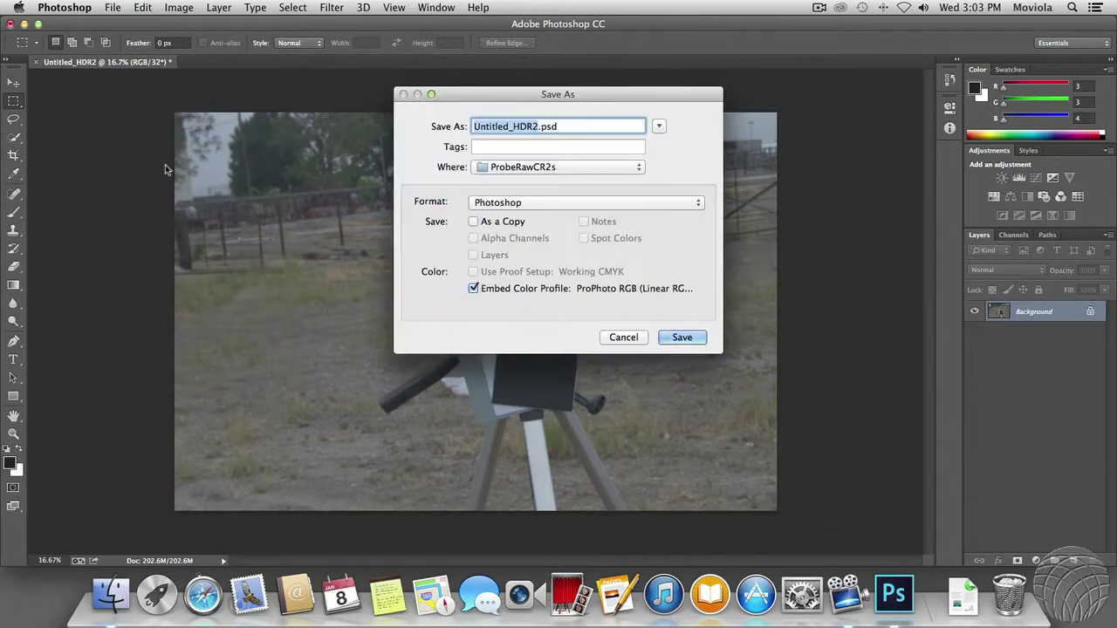
{"action": "left_click", "coordinate": [589, 206]}
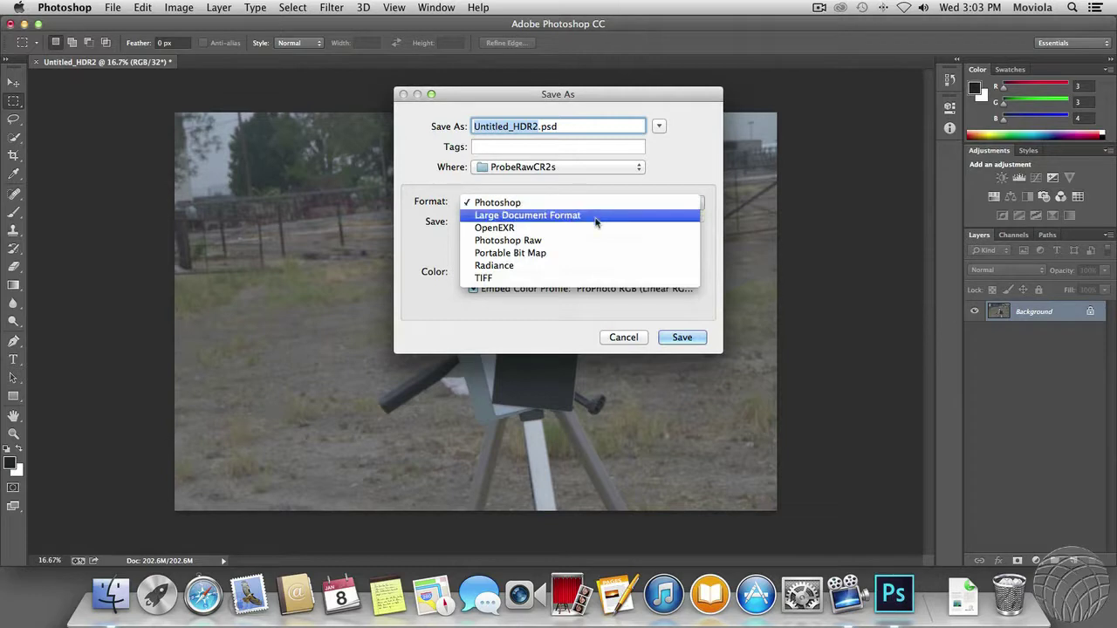
{"action": "left_click", "coordinate": [595, 229]}
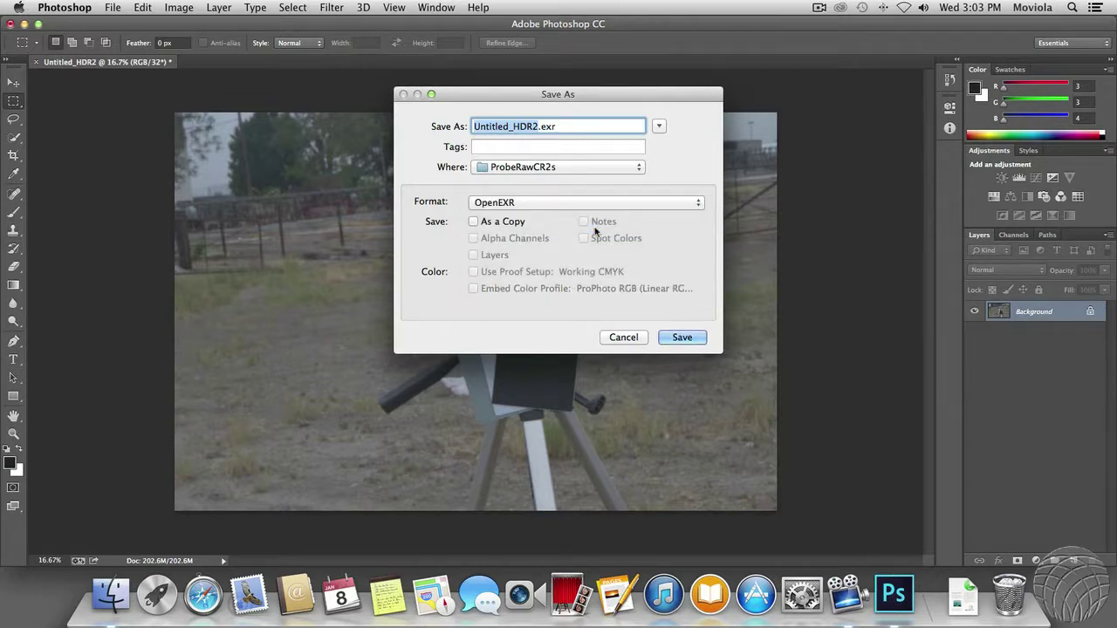
{"action": "type", "text": "UFO"}
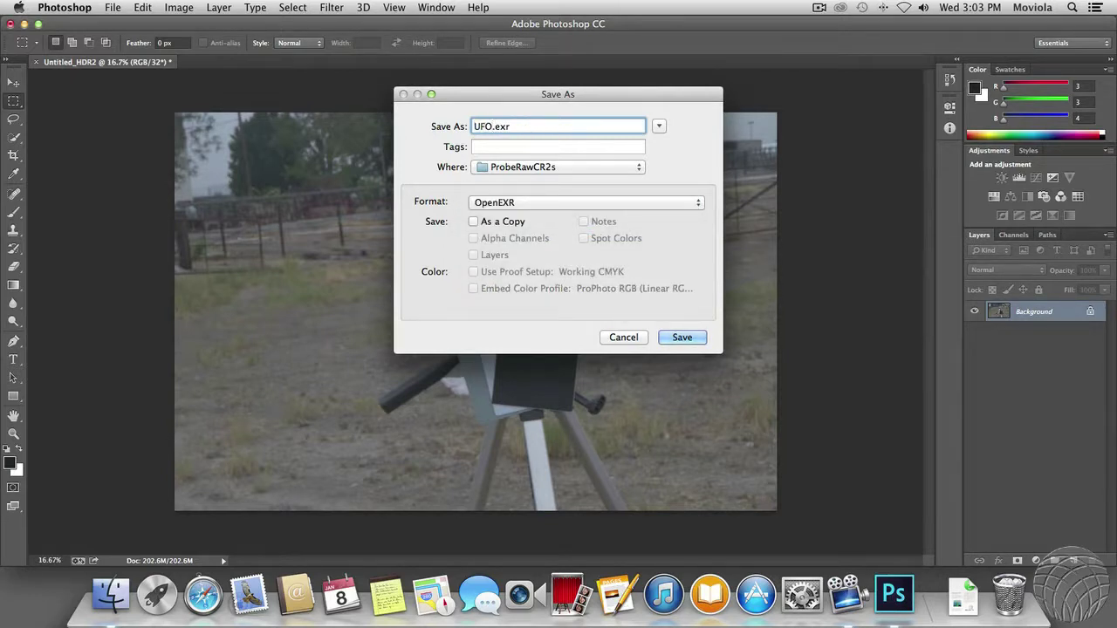
{"action": "type", "text": "_HDRProbe"}
{"action": "left_click", "coordinate": [692, 336]}
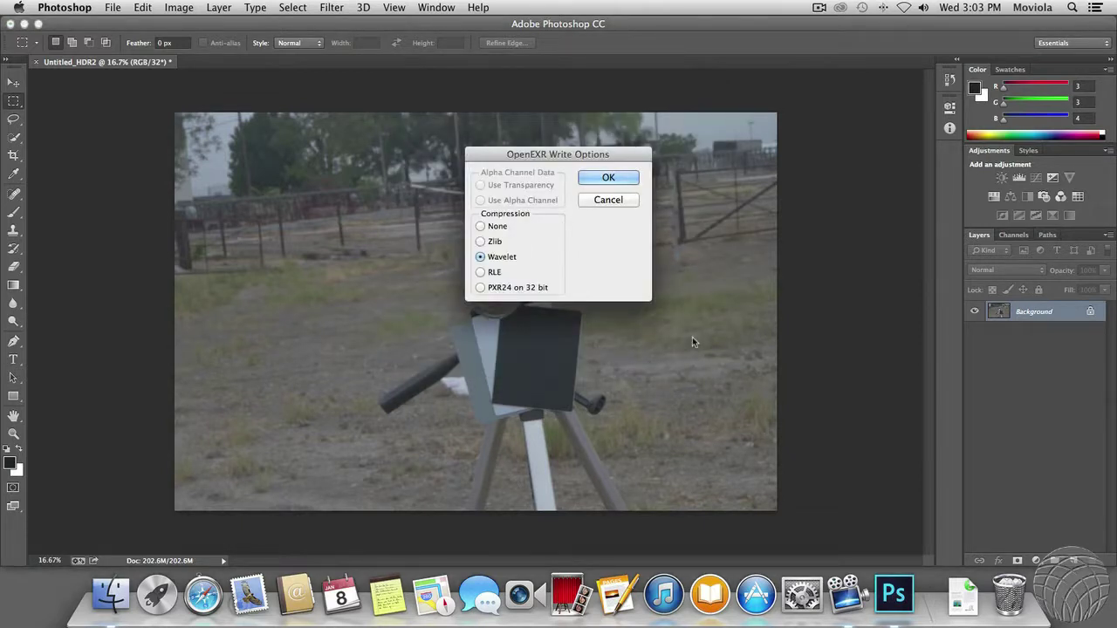
{"action": "left_click", "coordinate": [633, 180]}
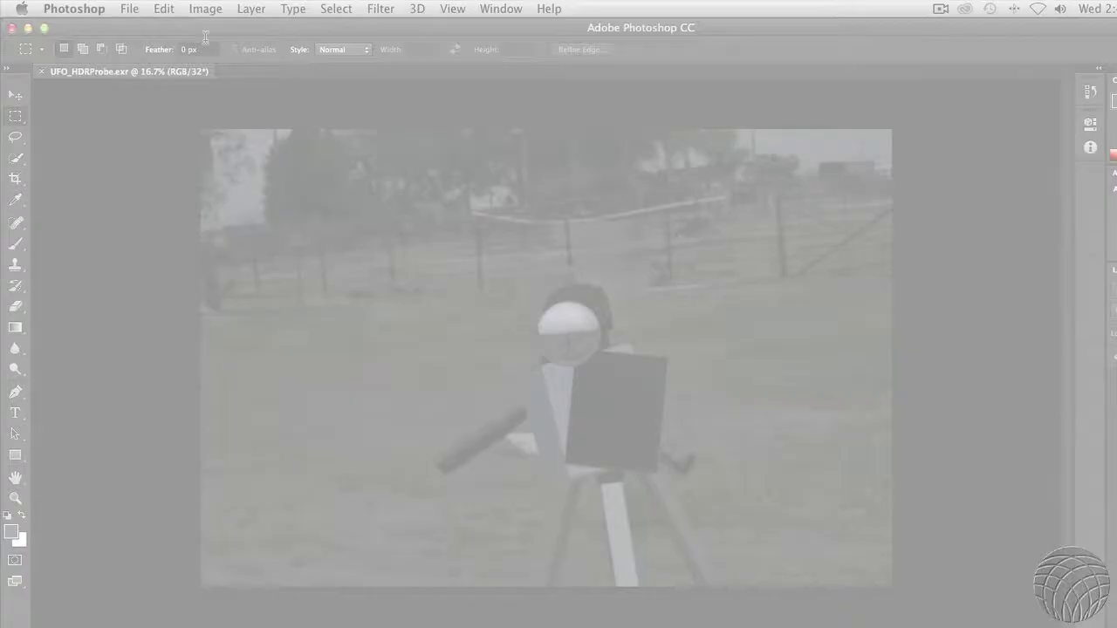
- In a Levels adjustment, set auto color correction to Enhance Per Channel Contrast with shadow and highlight clipping at 0%
{"action": "left_click", "coordinate": [179, 7]}
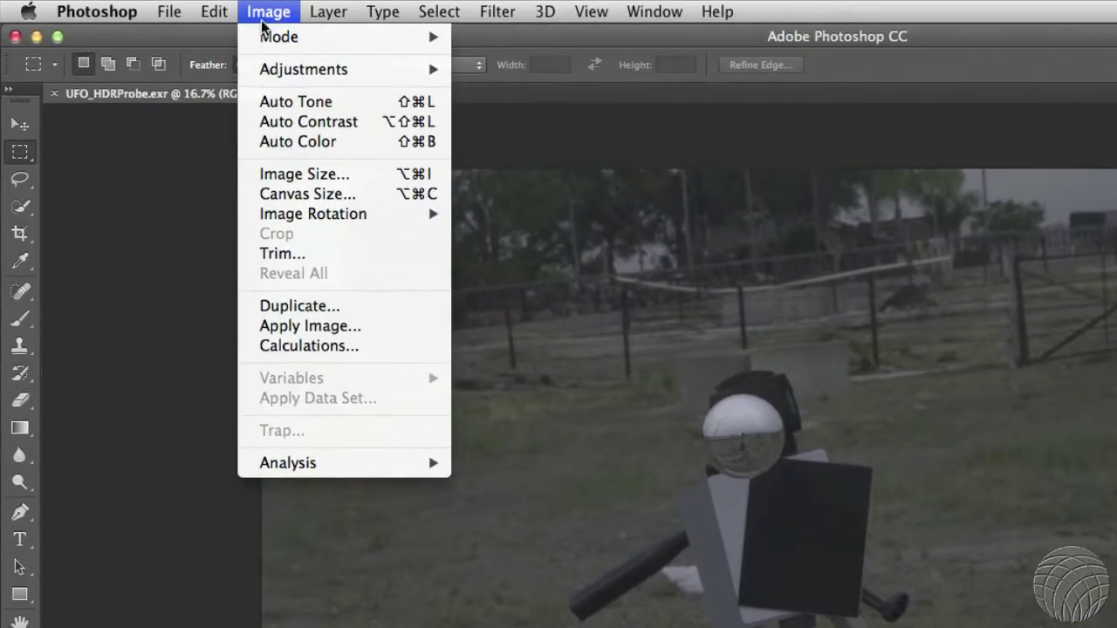
{"action": "mouse_move", "coordinate": [277, 70]}
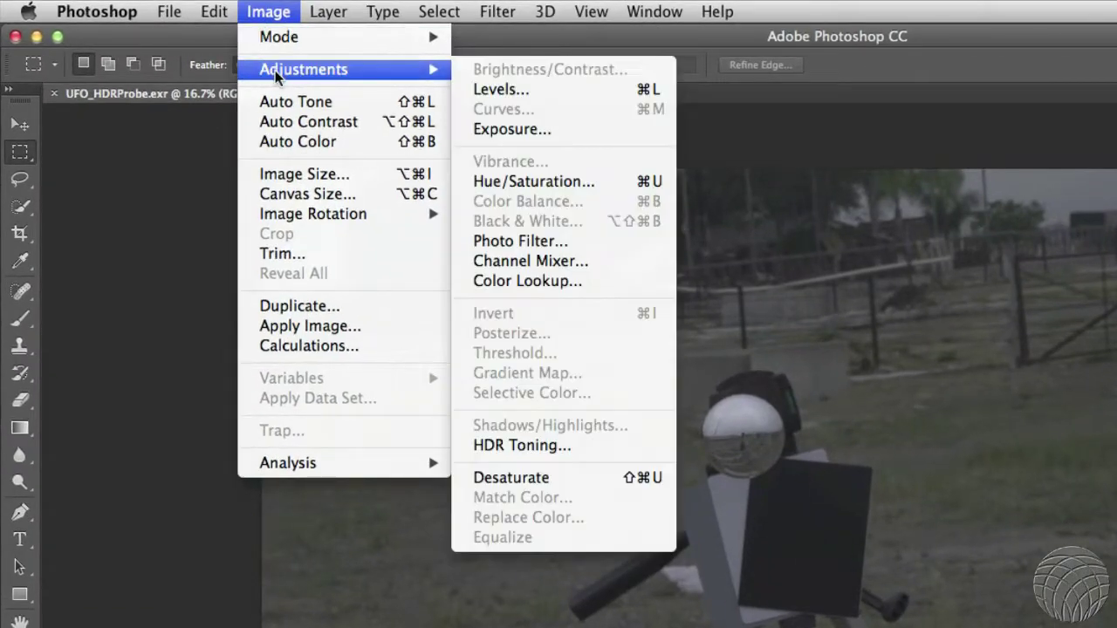
{"action": "left_click", "coordinate": [563, 94]}
{"action": "left_click", "coordinate": [875, 256]}
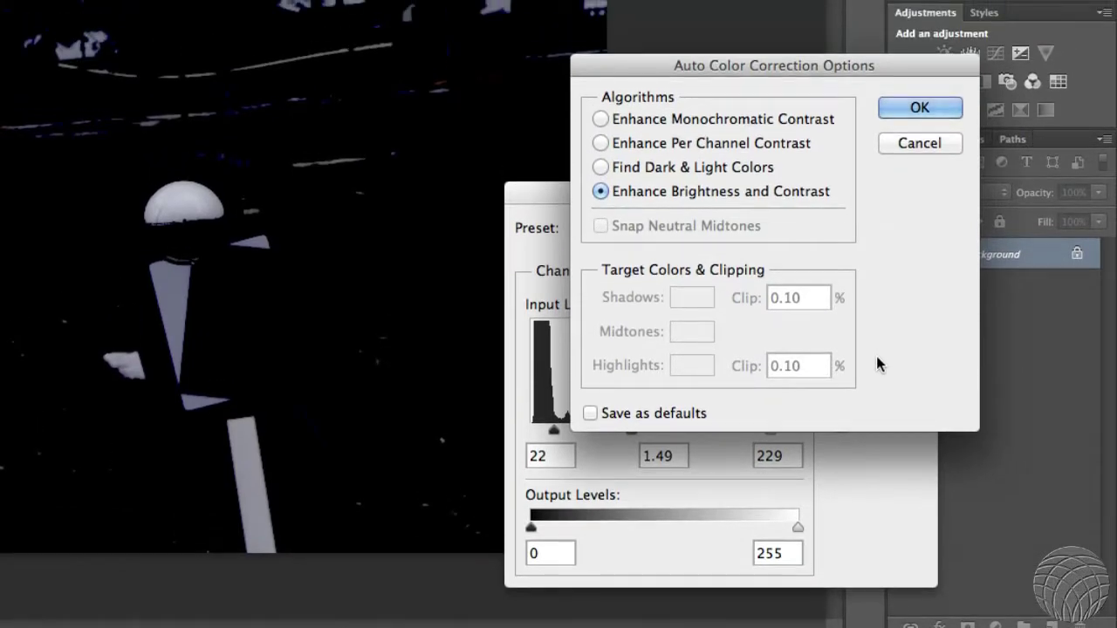
{"action": "left_click", "coordinate": [600, 143]}
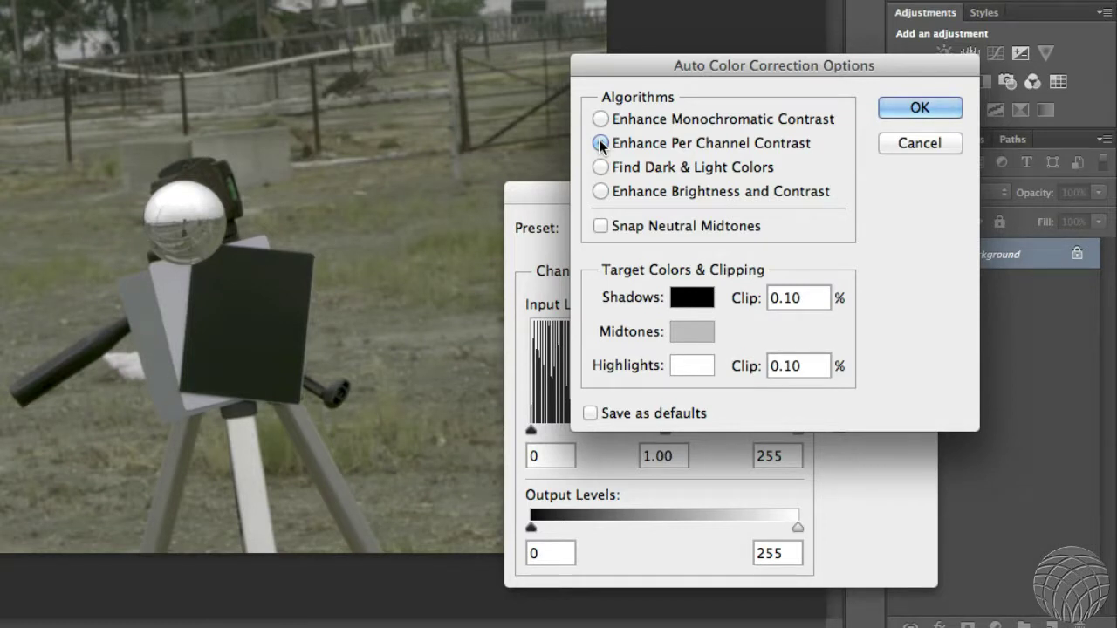
{"action": "double_click", "coordinate": [815, 297]}
{"action": "type", "text": "0"}
{"action": "double_click", "coordinate": [800, 366]}
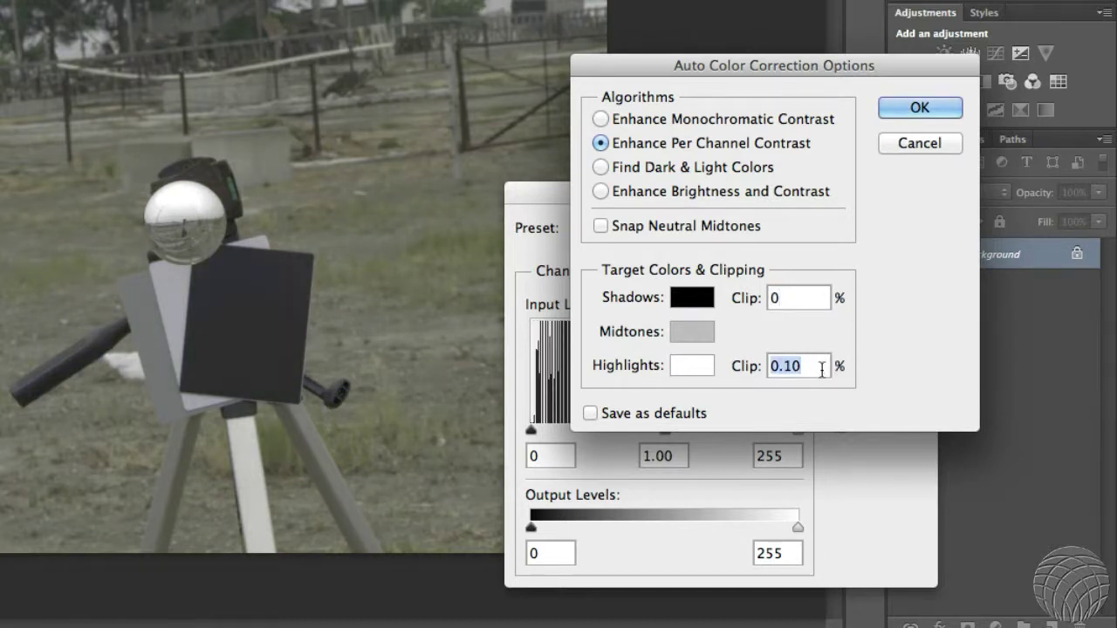
{"action": "type", "text": "0"}
{"action": "left_click", "coordinate": [910, 107]}
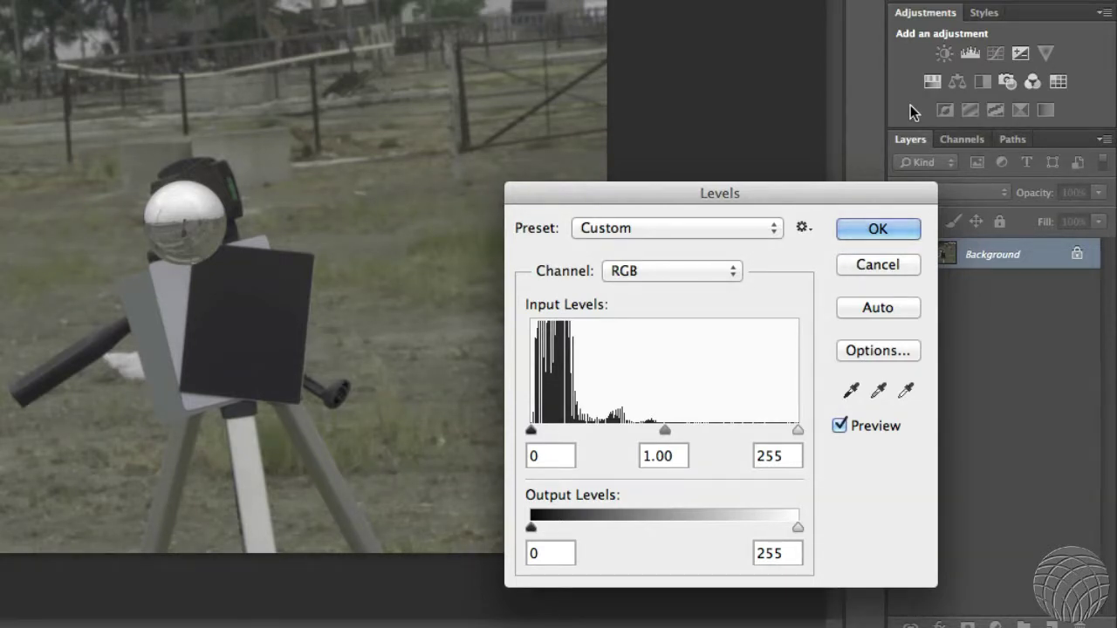
- Sample the white point from the white card and the gray point from the gray card in Levels
{"action": "left_click", "coordinate": [906, 390]}
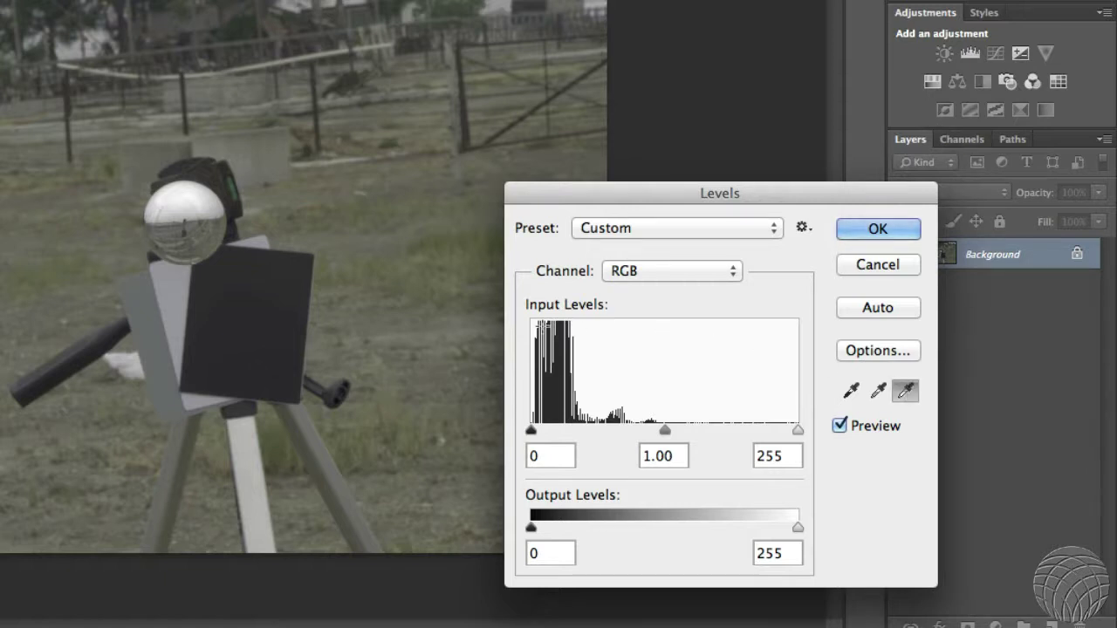
{"action": "left_click", "coordinate": [177, 279]}
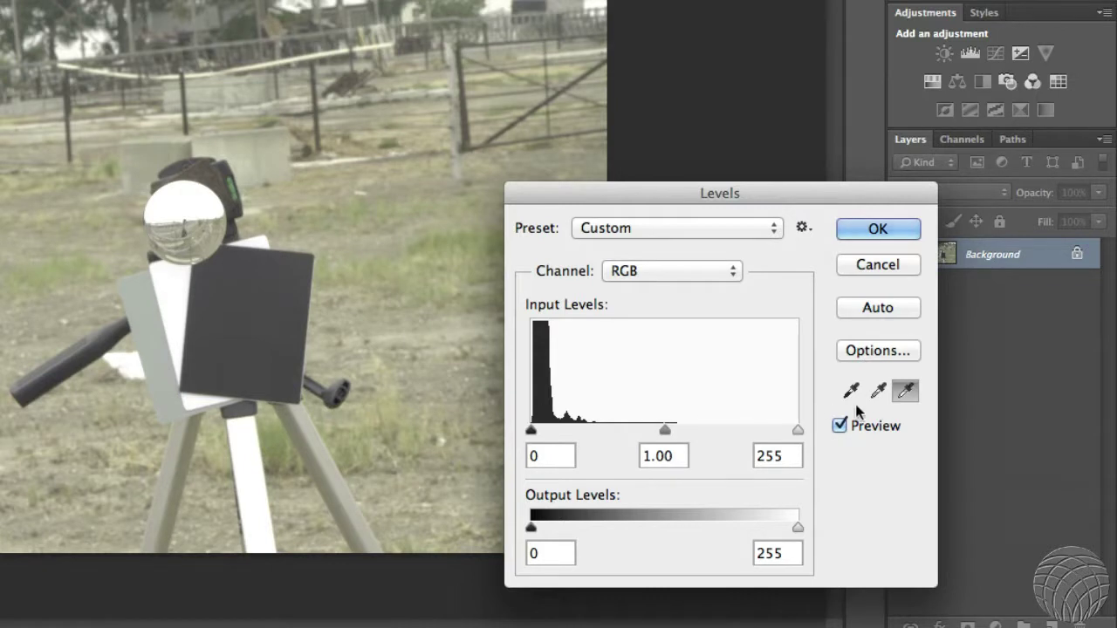
{"action": "left_click", "coordinate": [878, 391]}
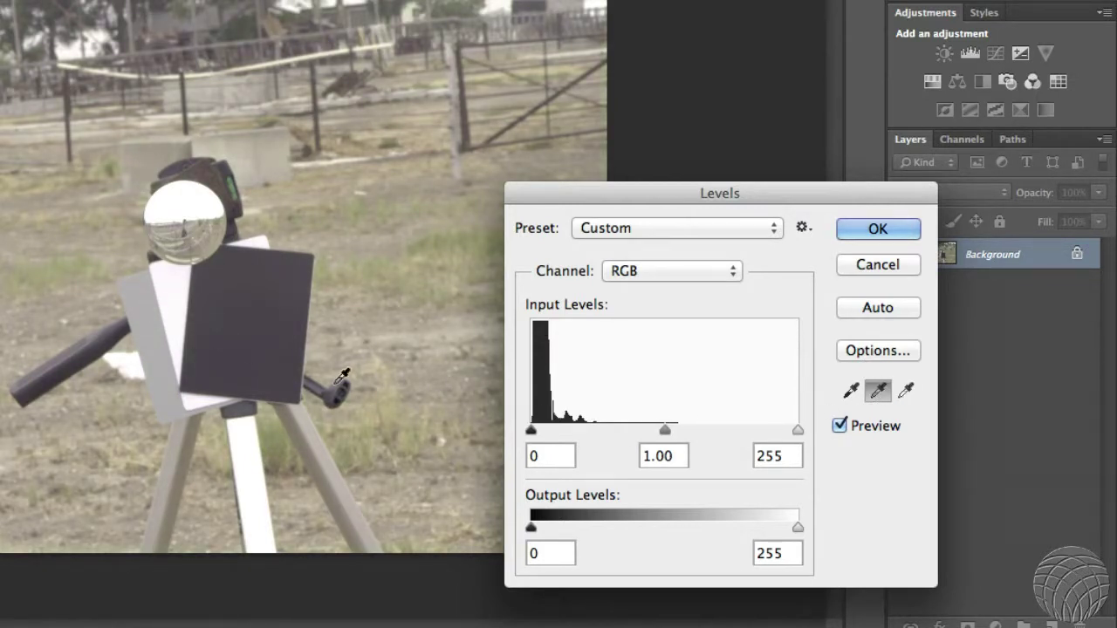
- Sample the black point from the black card, keep the sample size at 5 by 5 Average, and apply the Levels adjustment
{"action": "left_click", "coordinate": [853, 393]}
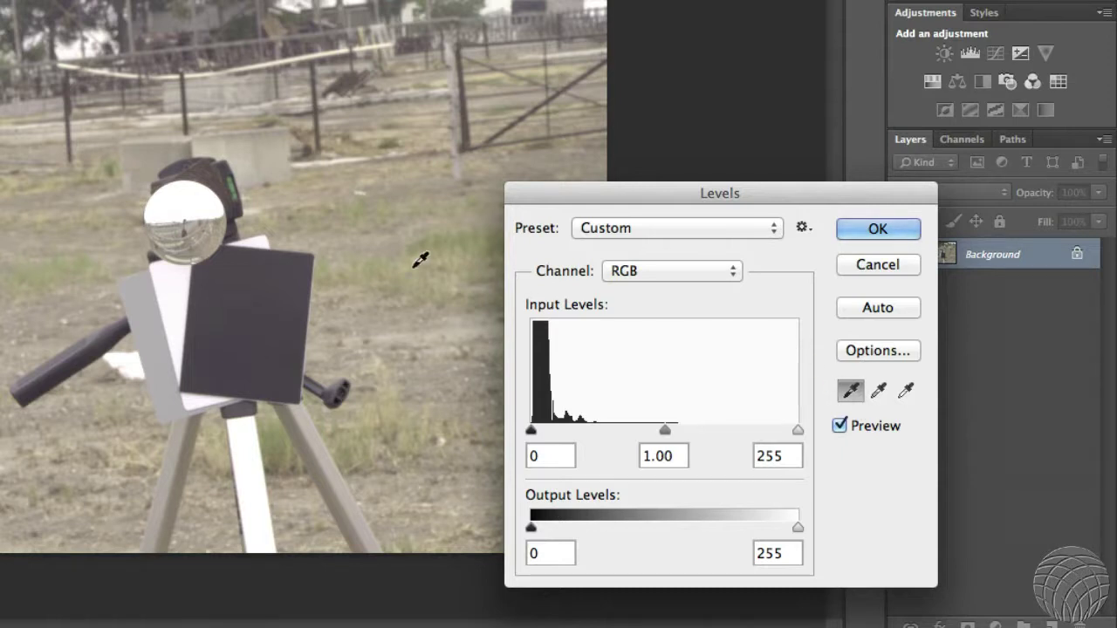
{"action": "left_click", "coordinate": [255, 293]}
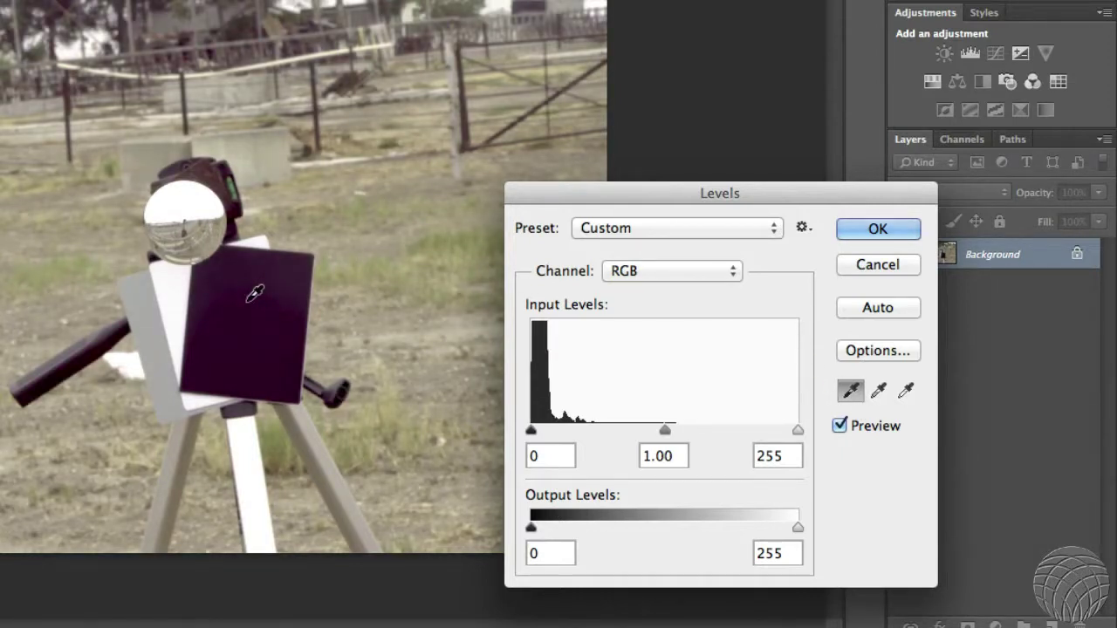
{"action": "right_click", "coordinate": [249, 301]}
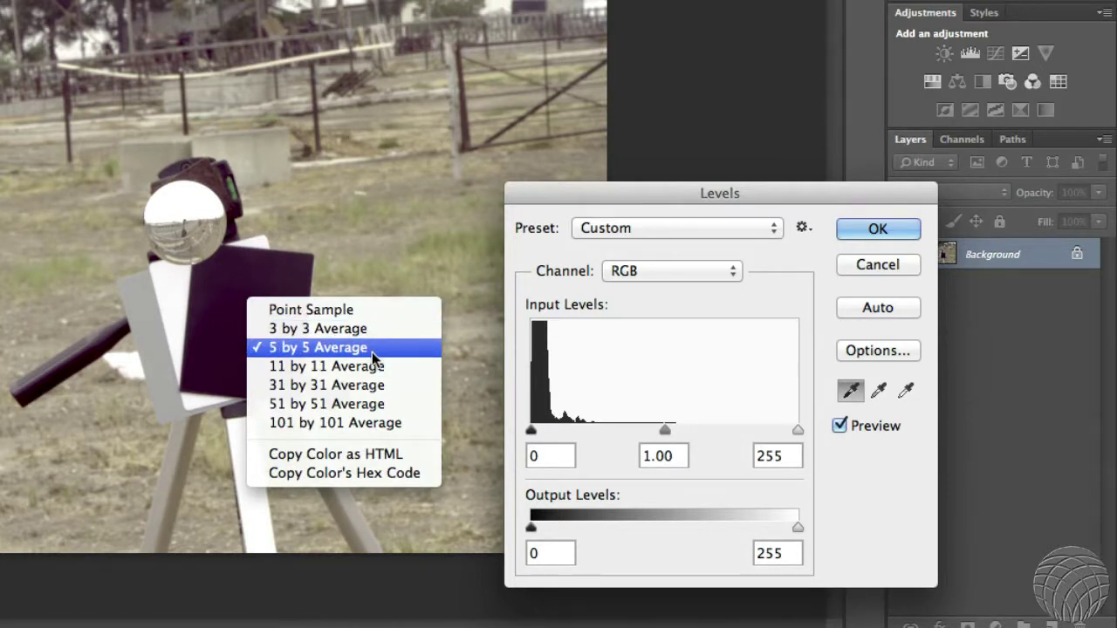
{"action": "left_click", "coordinate": [372, 352]}
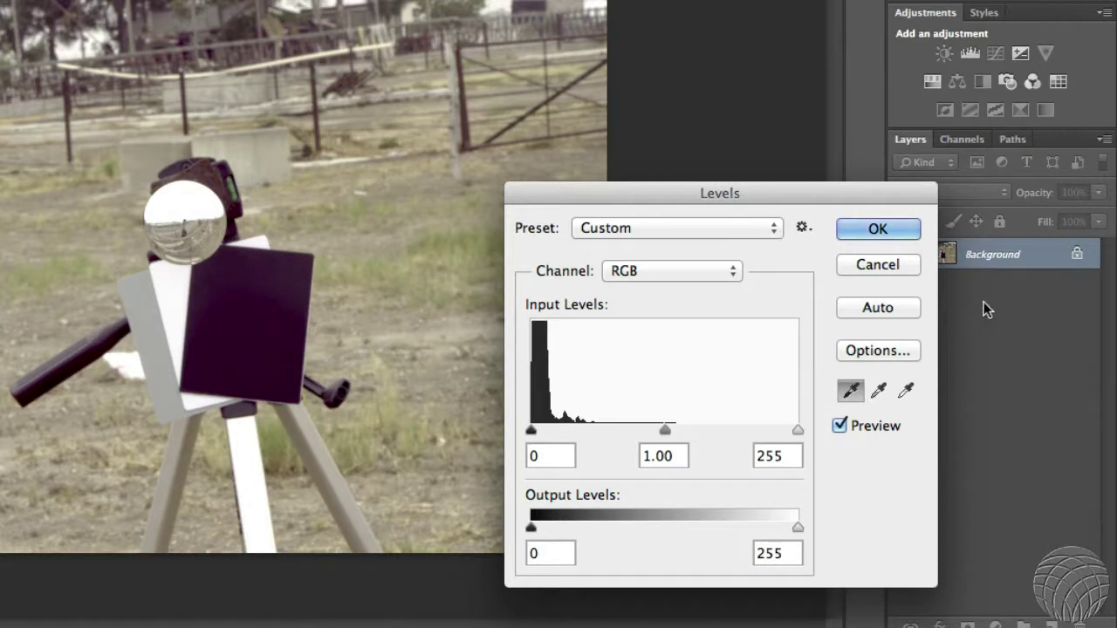
{"action": "left_click", "coordinate": [904, 229]}
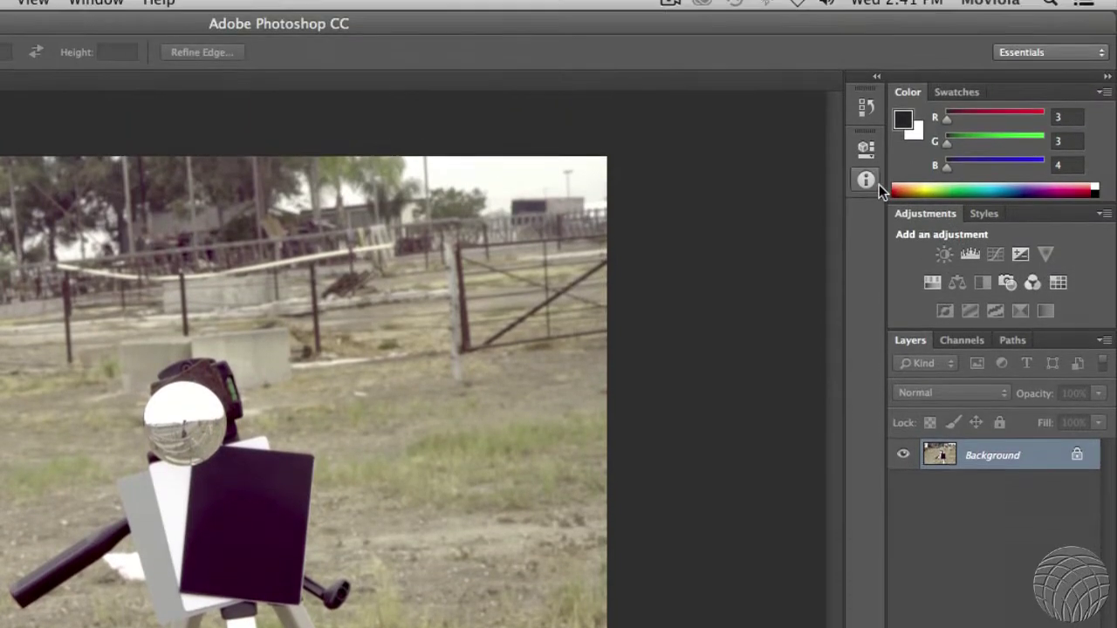
- Show the Info readout and draw a rectangular selection tightly around the mirrored ball
{"action": "left_click", "coordinate": [866, 191]}
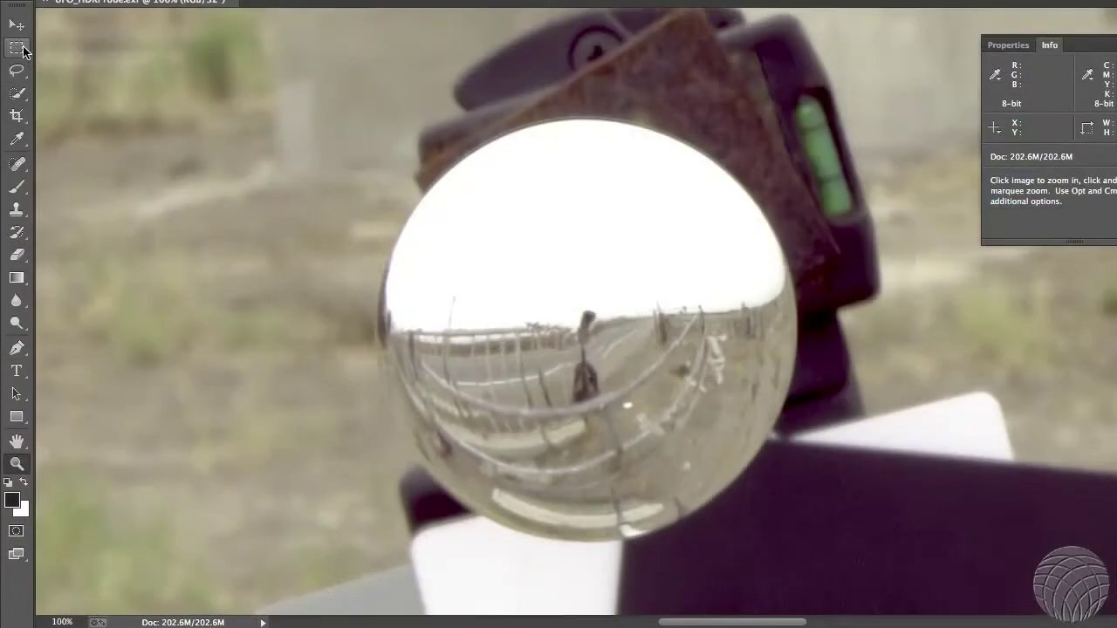
{"action": "left_click_drag", "start_coordinate": [375, 119], "coordinate": [662, 392]}
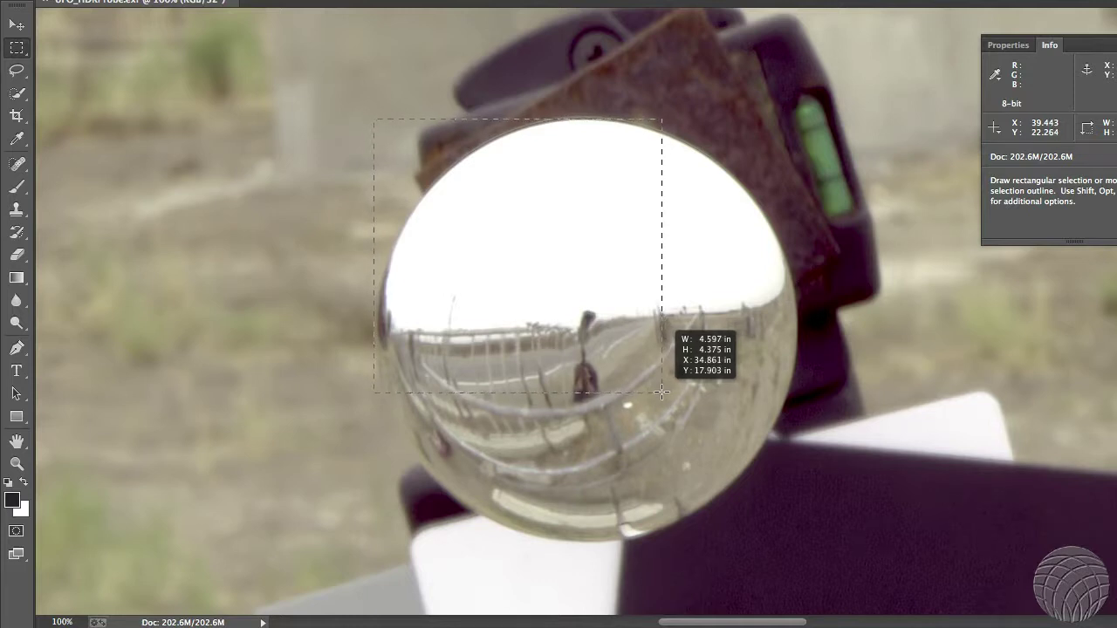
{"action": "left_click_drag", "start_coordinate": [663, 393], "coordinate": [796, 538]}
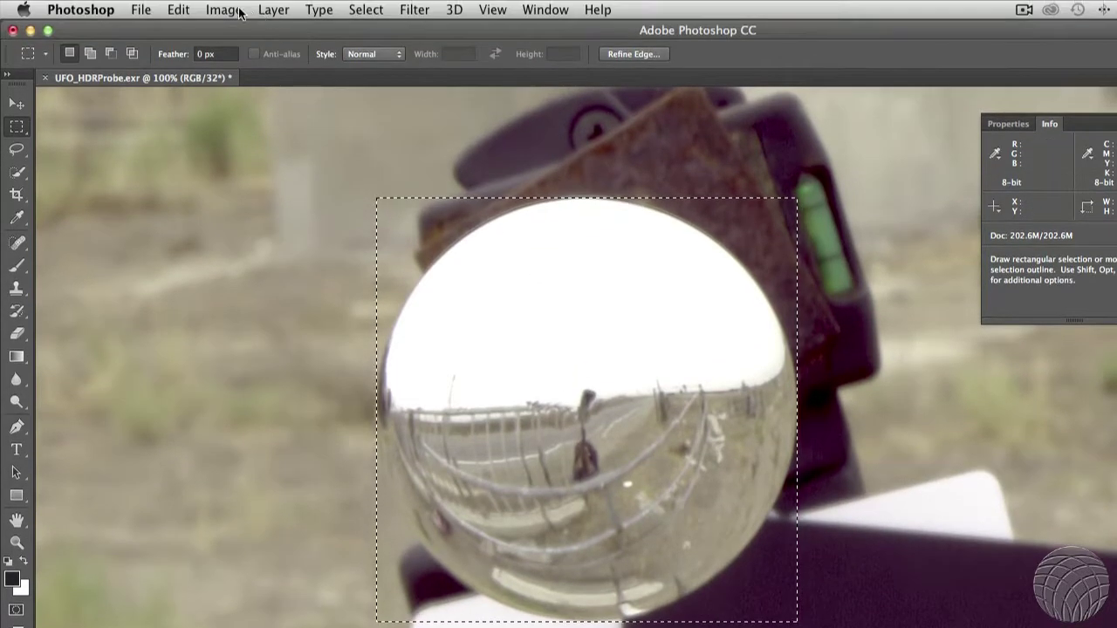
- Crop the image to the rectangular selection around the mirrored ball and clear the selection
{"action": "left_click", "coordinate": [225, 9]}
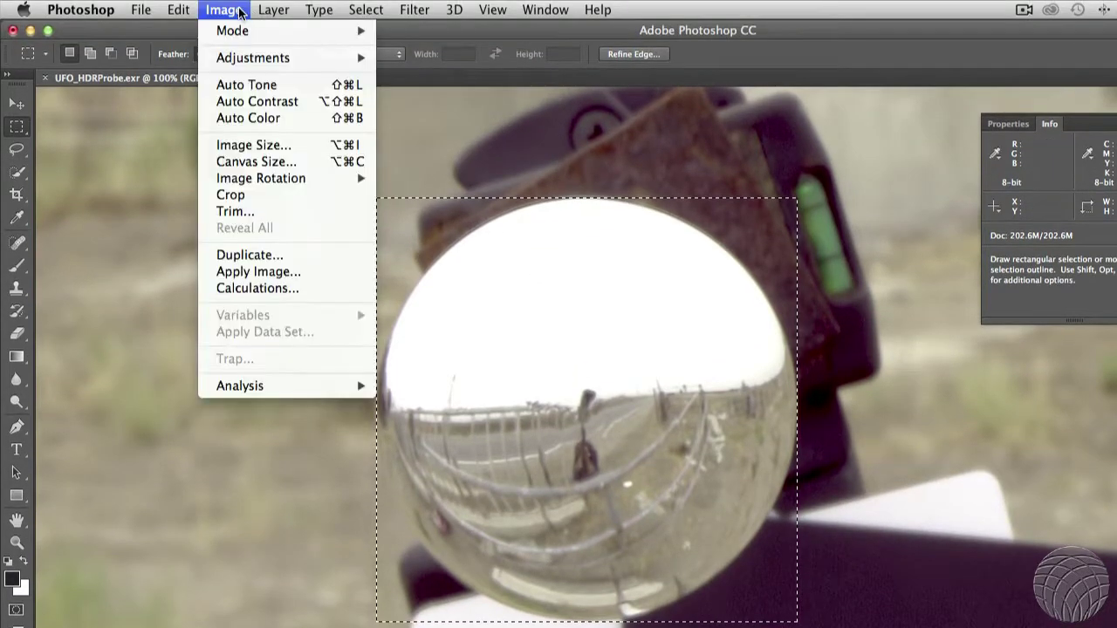
{"action": "left_click", "coordinate": [294, 193]}
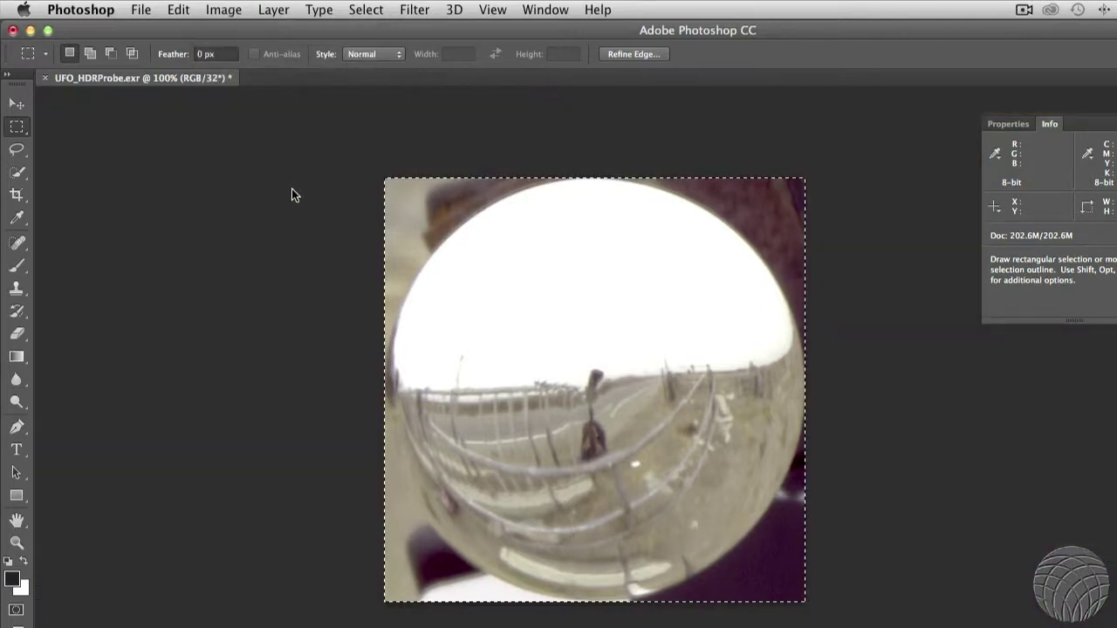
{"action": "key", "text": "super"}
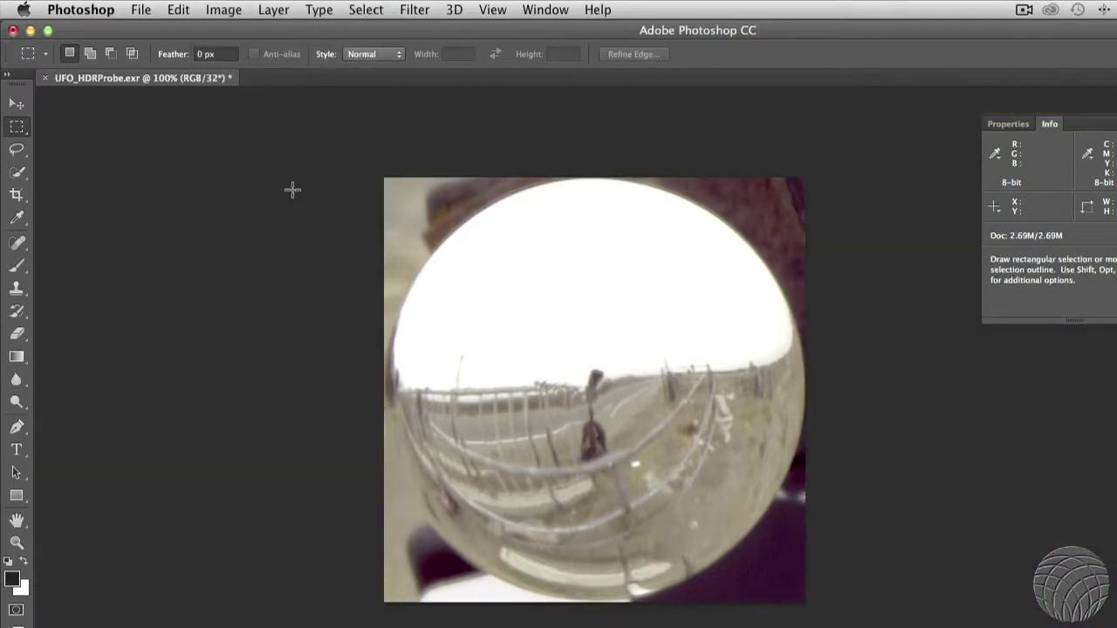
- Preview the highlight detail in the ball's sky reflection by lowering the Levels white output to 51, and discard the adjustment
{"action": "left_click", "coordinate": [224, 9]}
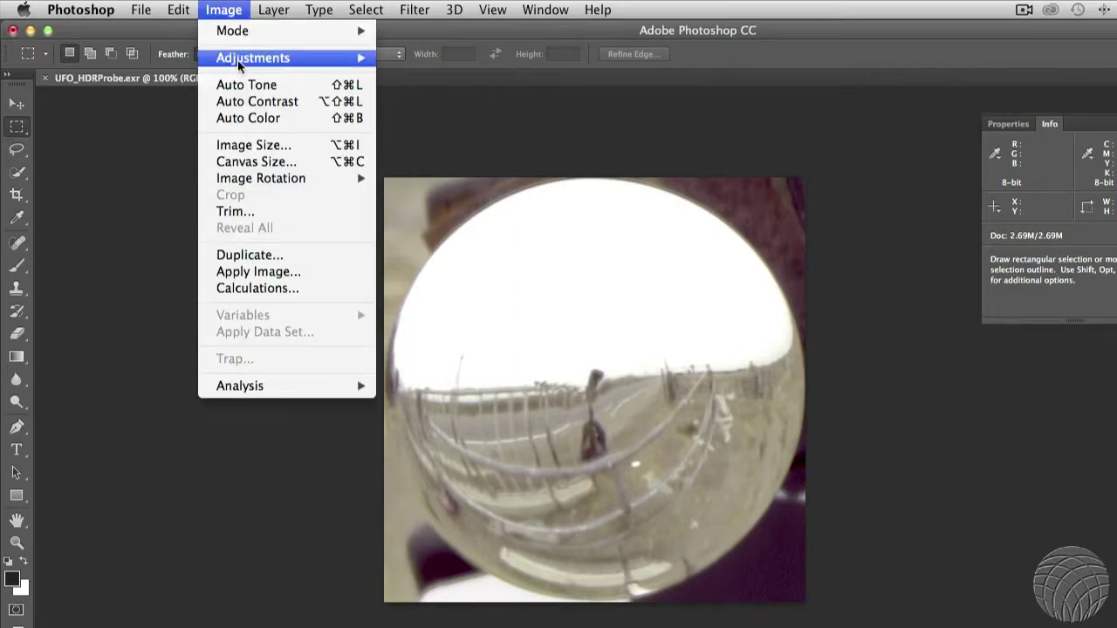
{"action": "mouse_move", "coordinate": [238, 65]}
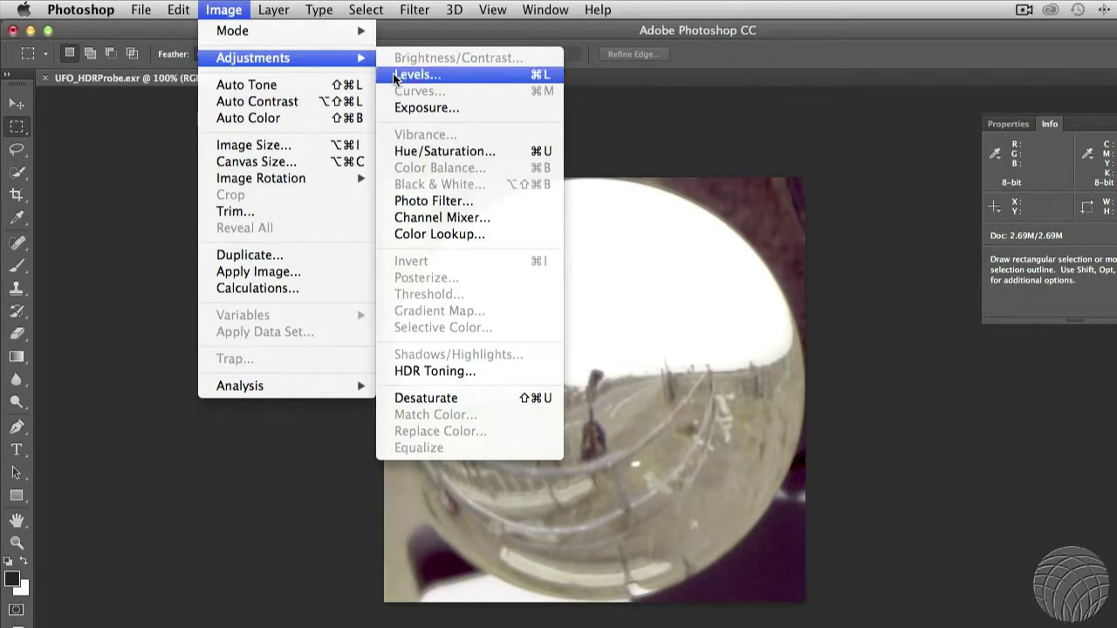
{"action": "left_click", "coordinate": [415, 75]}
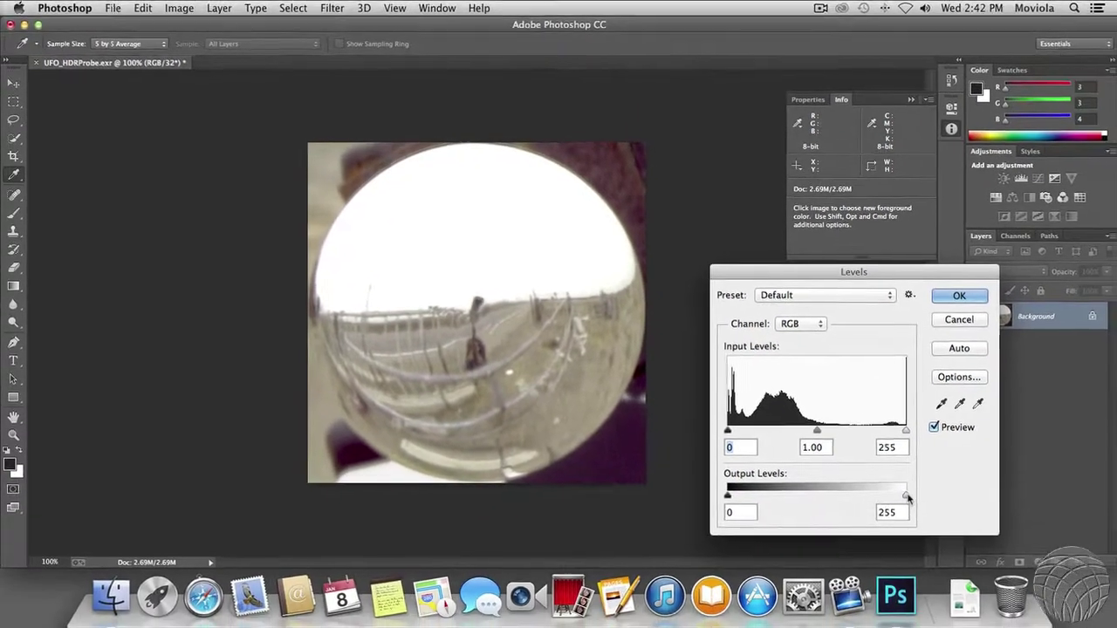
{"action": "left_click_drag", "start_coordinate": [1060, 579], "coordinate": [1031, 581]}
{"action": "left_click_drag", "start_coordinate": [878, 495], "coordinate": [761, 496]}
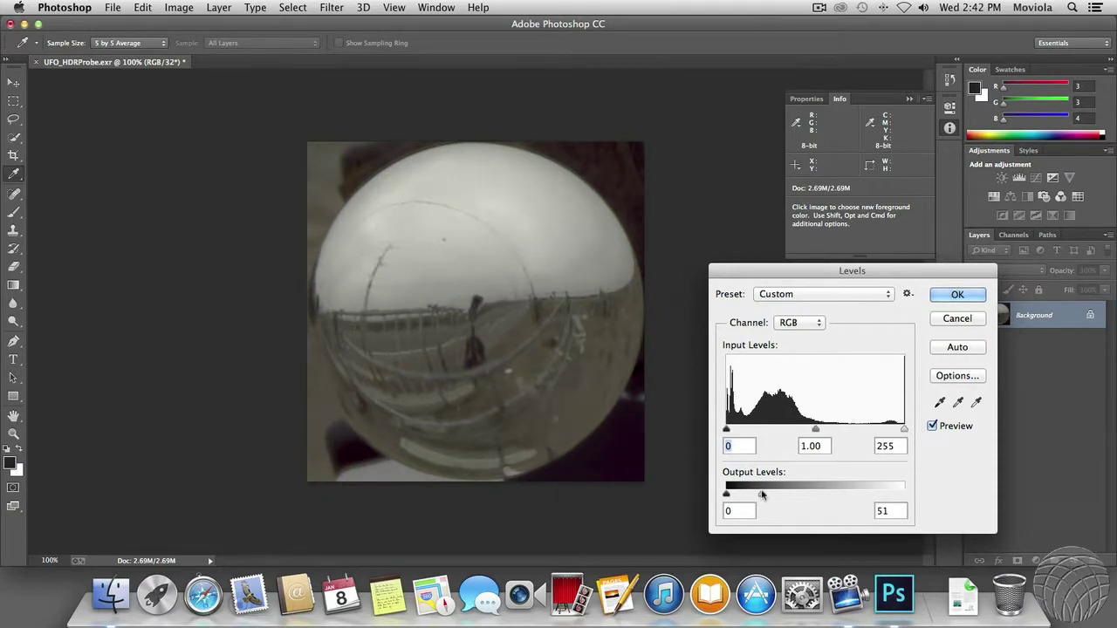
{"action": "left_click_drag", "start_coordinate": [762, 495], "coordinate": [762, 494]}
{"action": "left_click", "coordinate": [978, 323]}
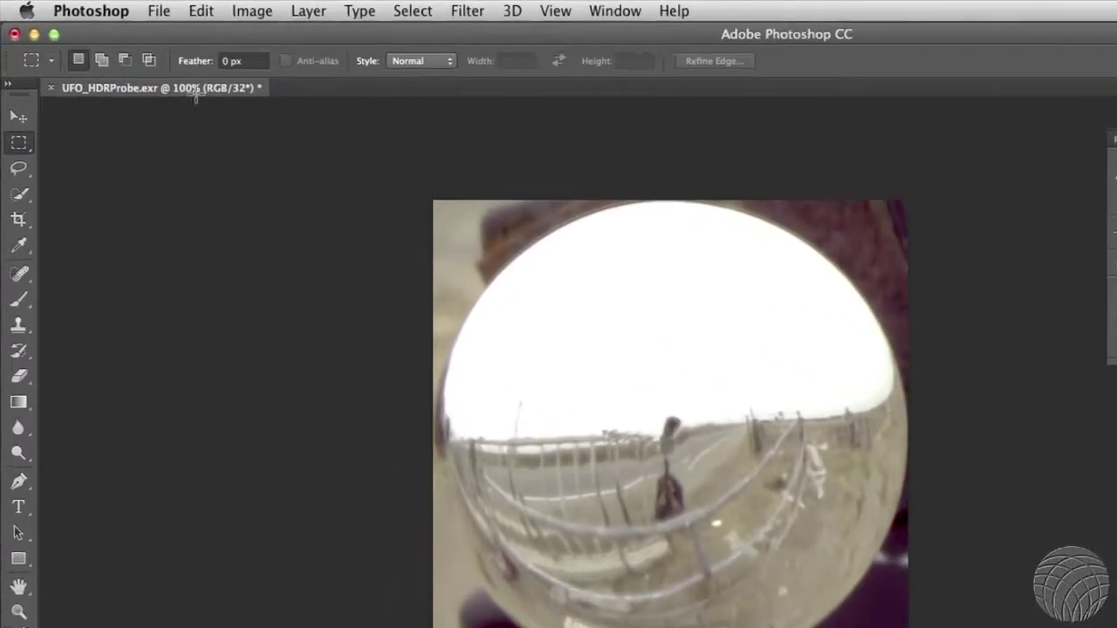
- Save the cropped probe under the new name UFO_HDRProbe_Neutral.exr in OpenEXR format in the ProbeRawCR2s folder
{"action": "left_click", "coordinate": [122, 9]}
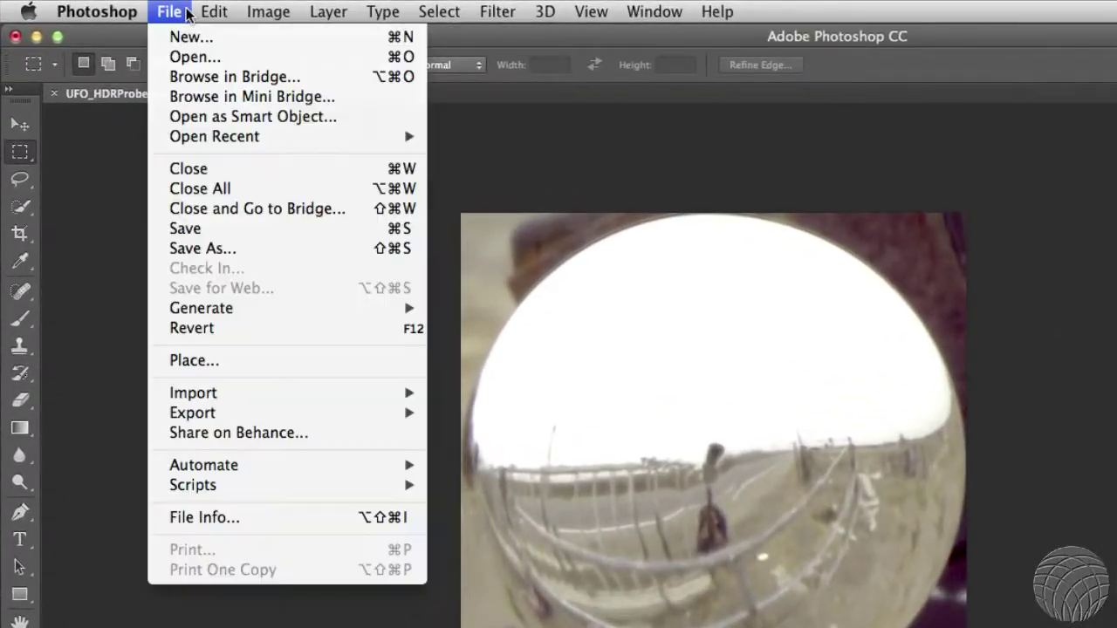
{"action": "left_click", "coordinate": [212, 248]}
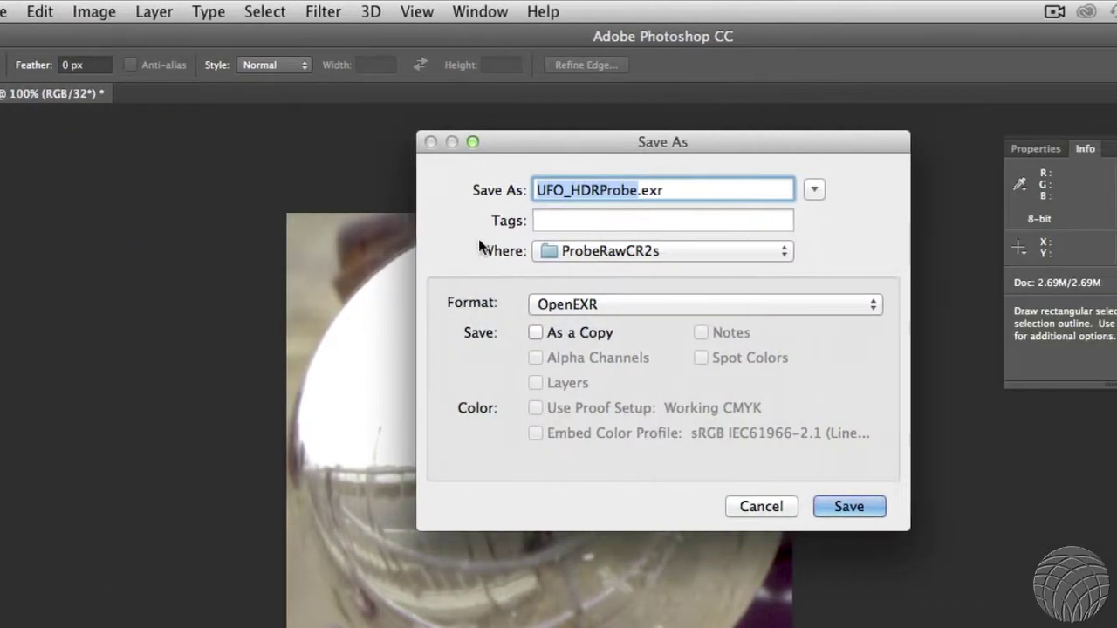
{"action": "left_click", "coordinate": [642, 190]}
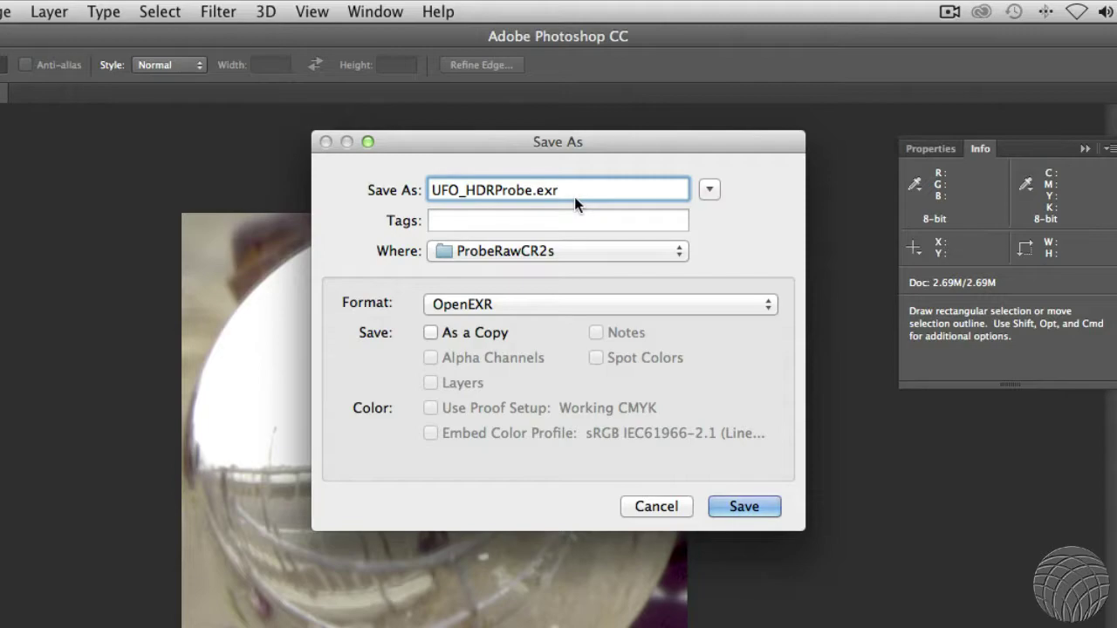
{"action": "type", "text": "_Neutral"}
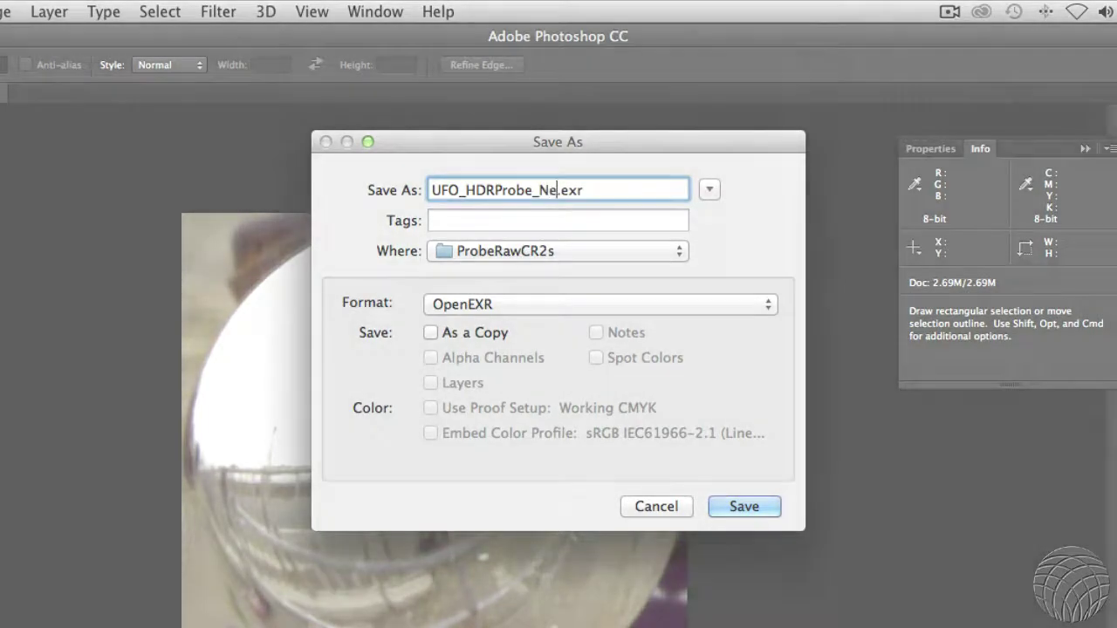